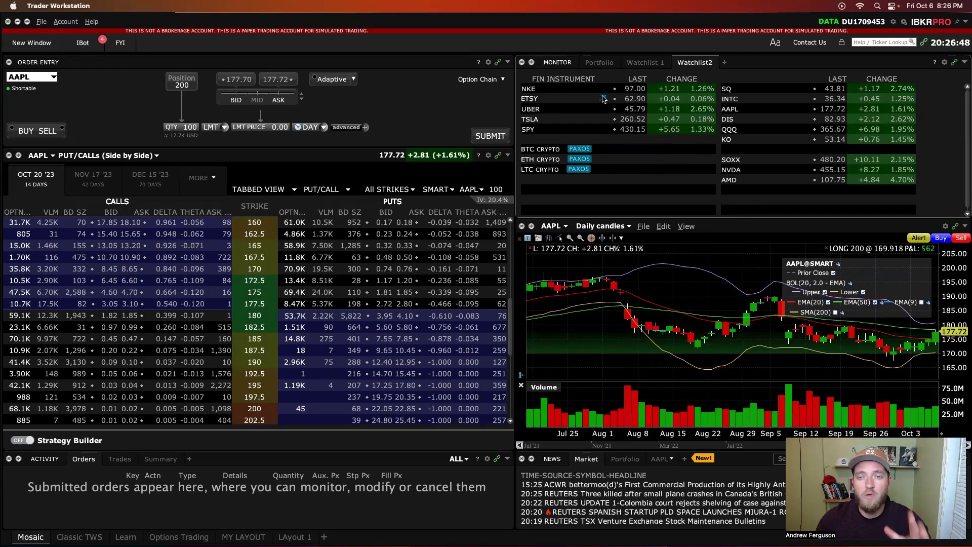
# Add the Hist. Vol. Close % column to Watchlist2 via a 'his' column search.
pyautogui.click(943, 63)
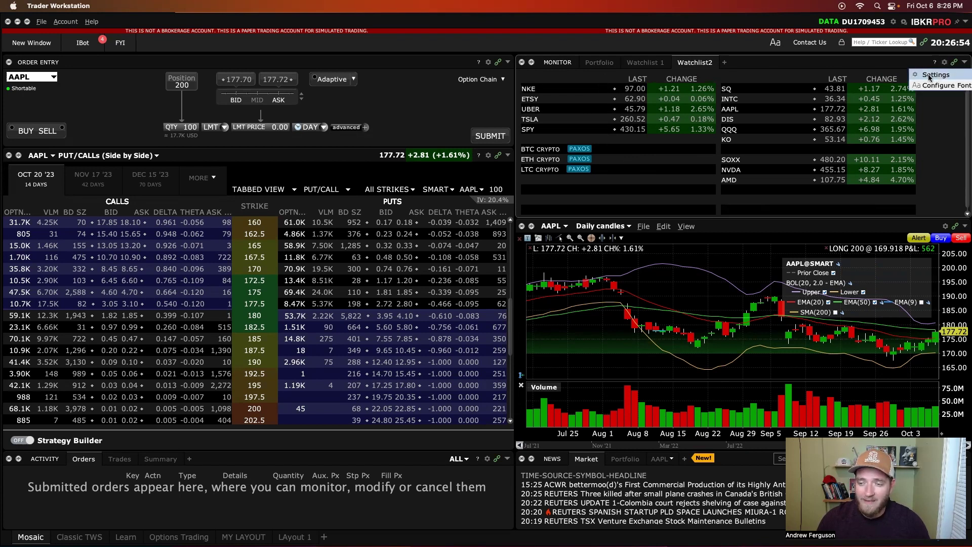
pyautogui.click(930, 76)
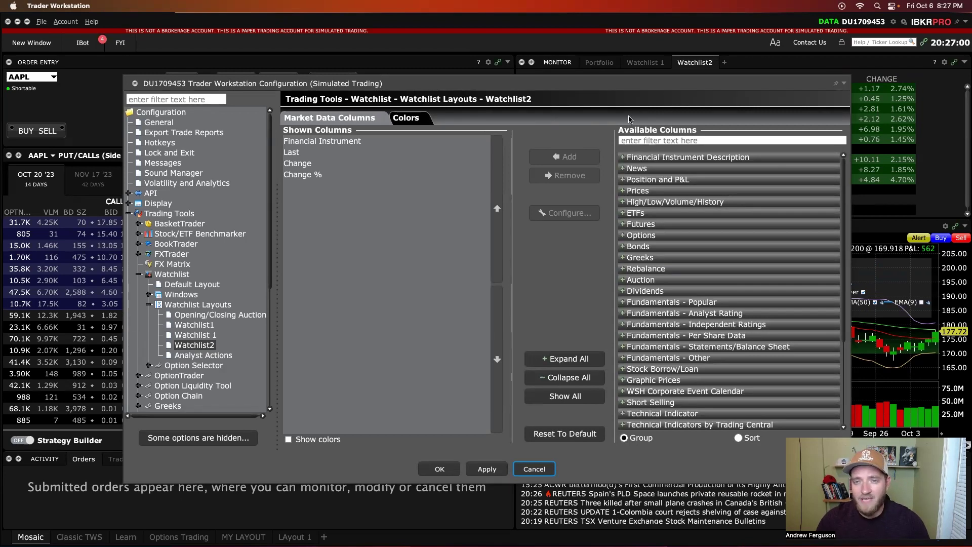
pyautogui.click(649, 138)
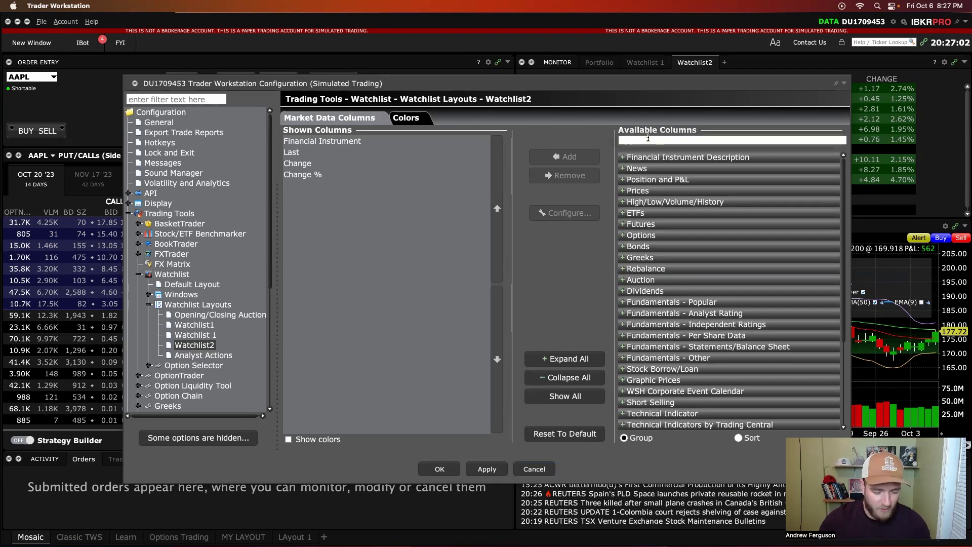
pyautogui.write('hist')
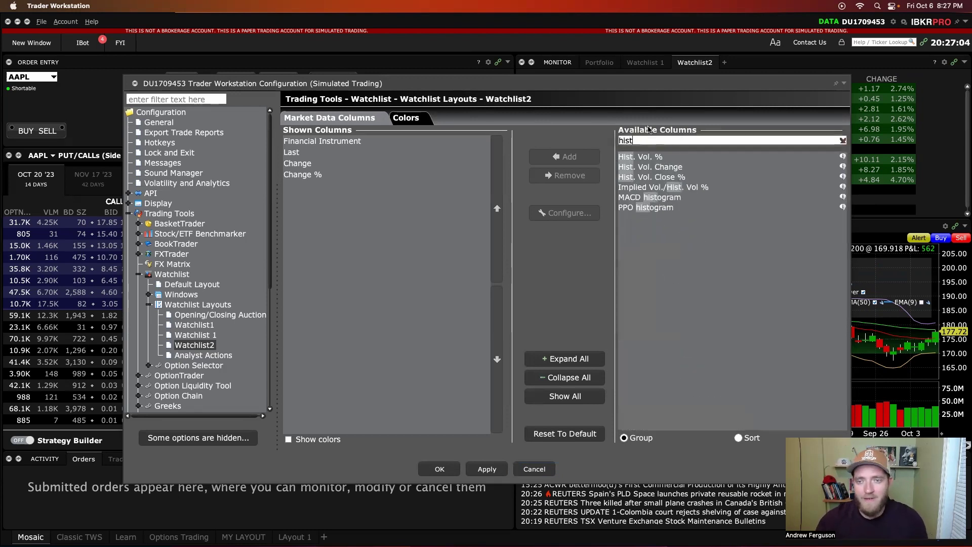
pyautogui.click(678, 180)
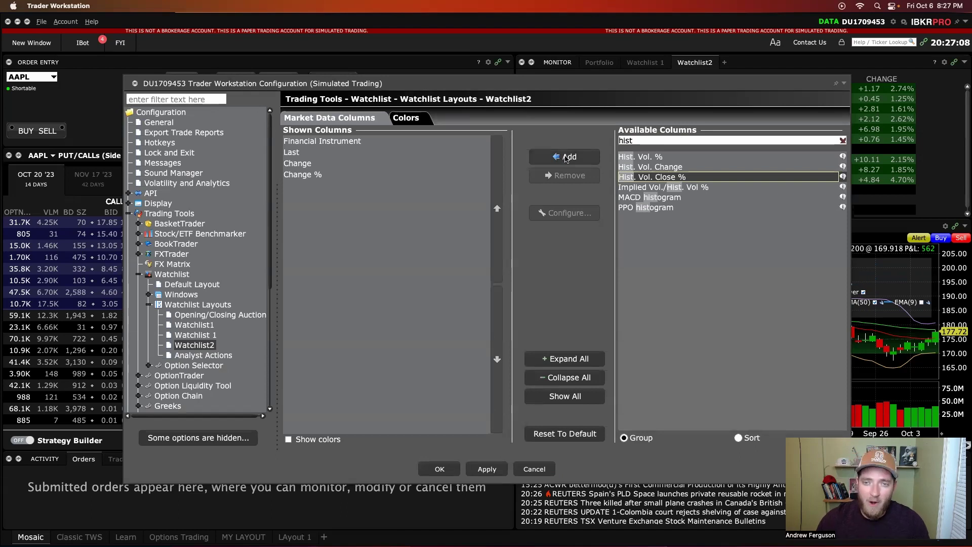
pyautogui.click(568, 157)
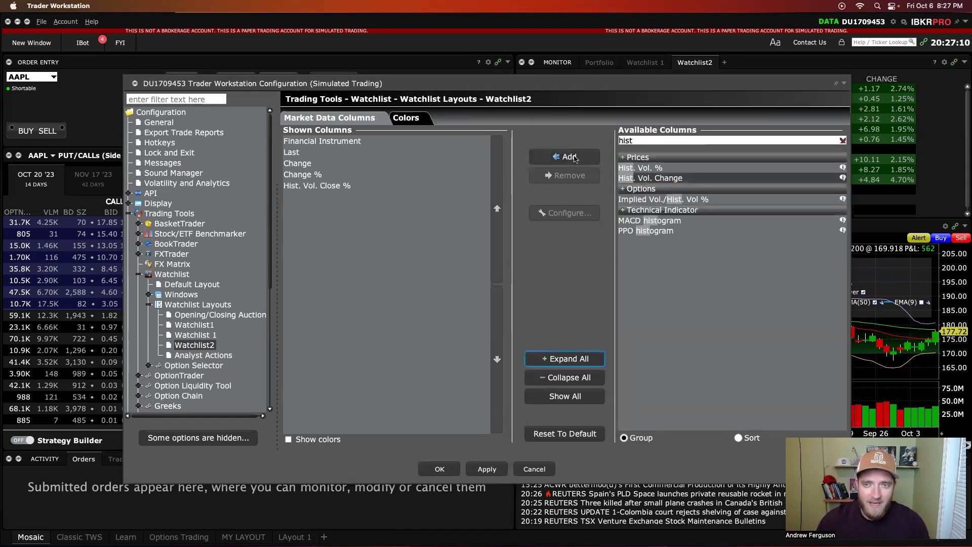
# Add the Closing Impl. Vol. % column via an 'impl' search and apply the changes.
pyautogui.click(648, 142)
pyautogui.press('BackSpace')
pyautogui.press('BackSpace')
pyautogui.press('BackSpace')
pyautogui.press('BackSpace')
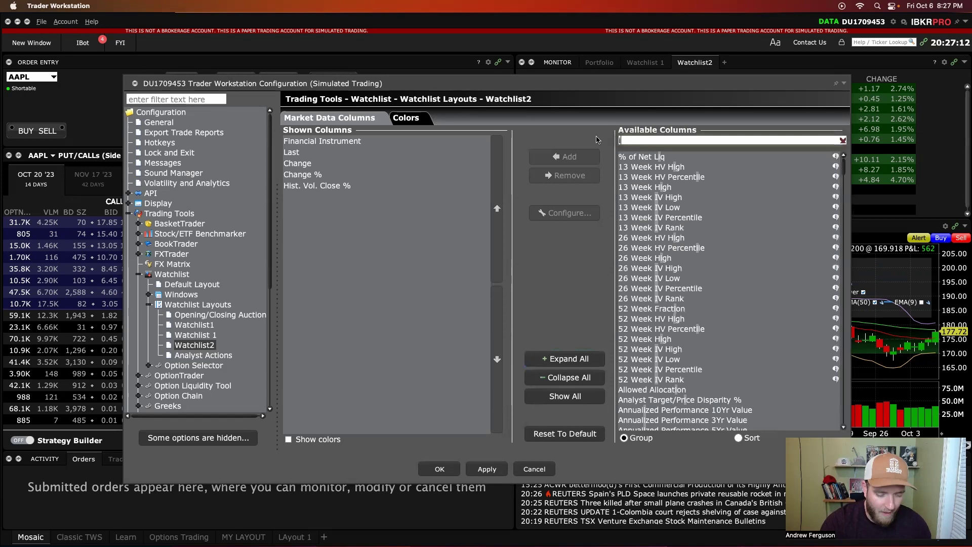
pyautogui.write('impl')
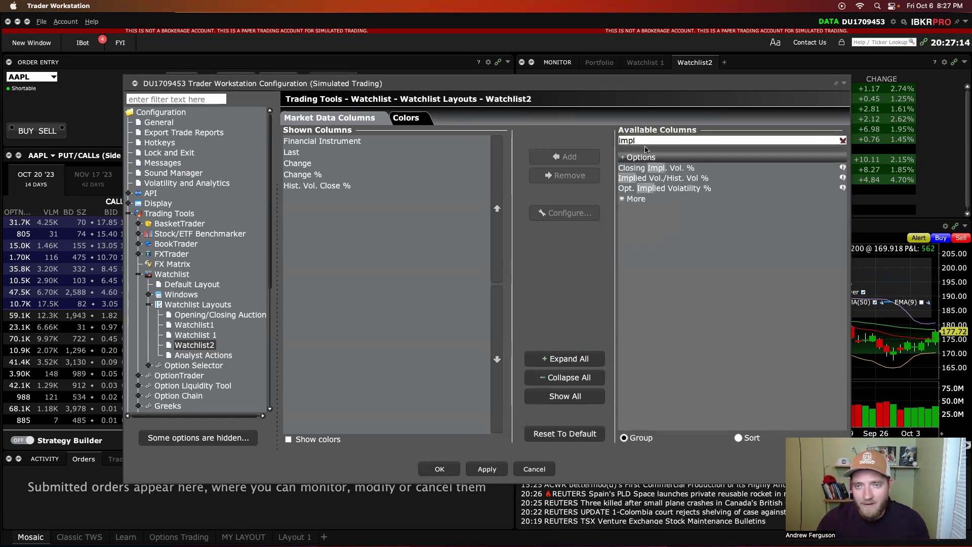
pyautogui.click(673, 172)
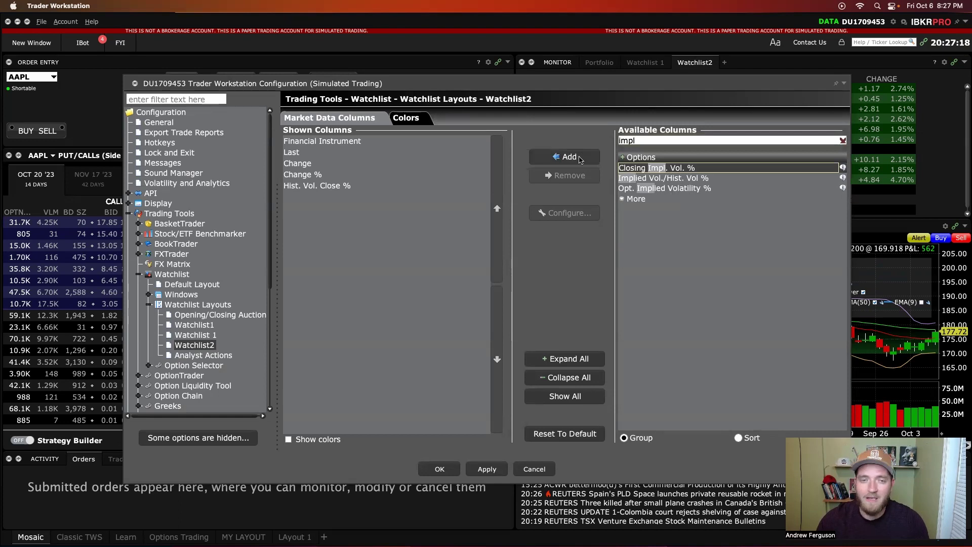
pyautogui.click(580, 159)
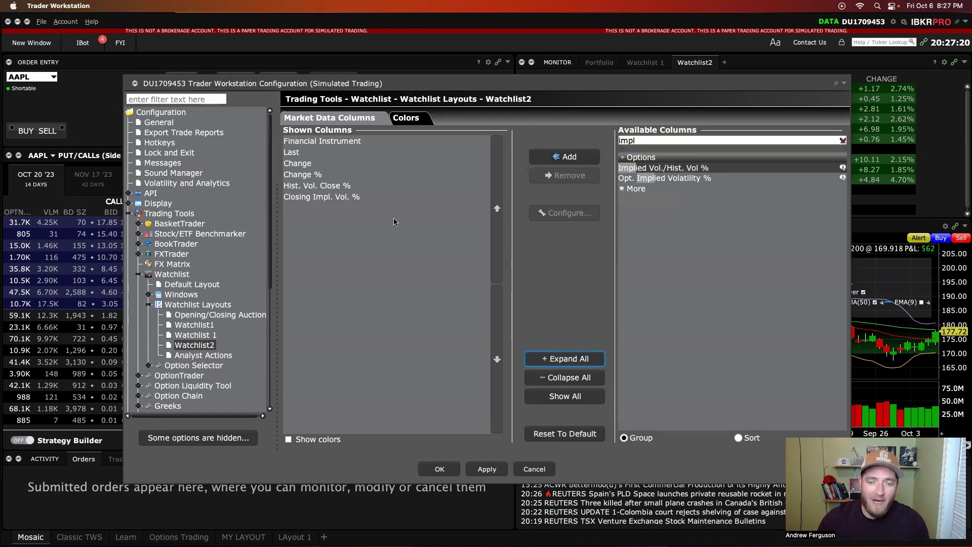
pyautogui.click(440, 469)
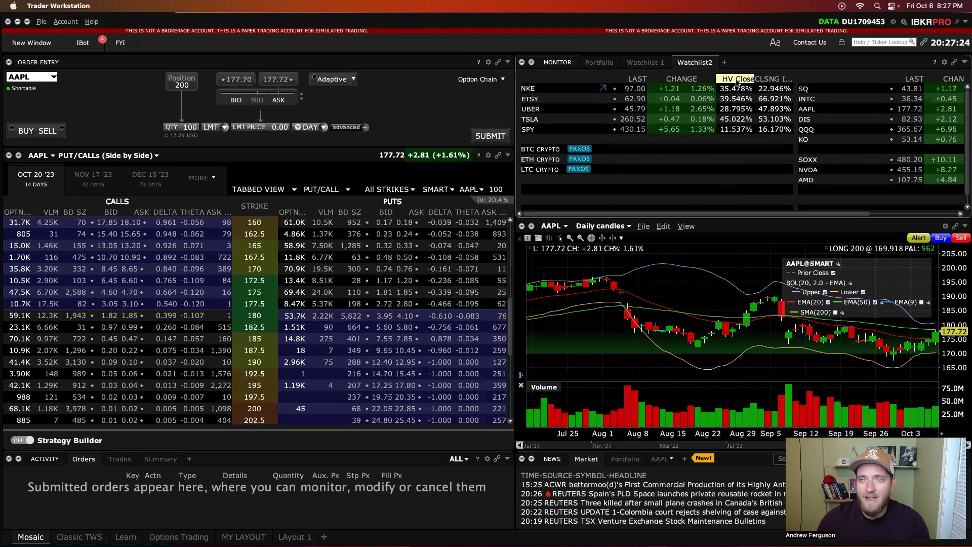
# Widen the Closing Impl. Vol. % and Hist. Vol. Close % column headers to show their full names.
pyautogui.moveTo(738, 81)
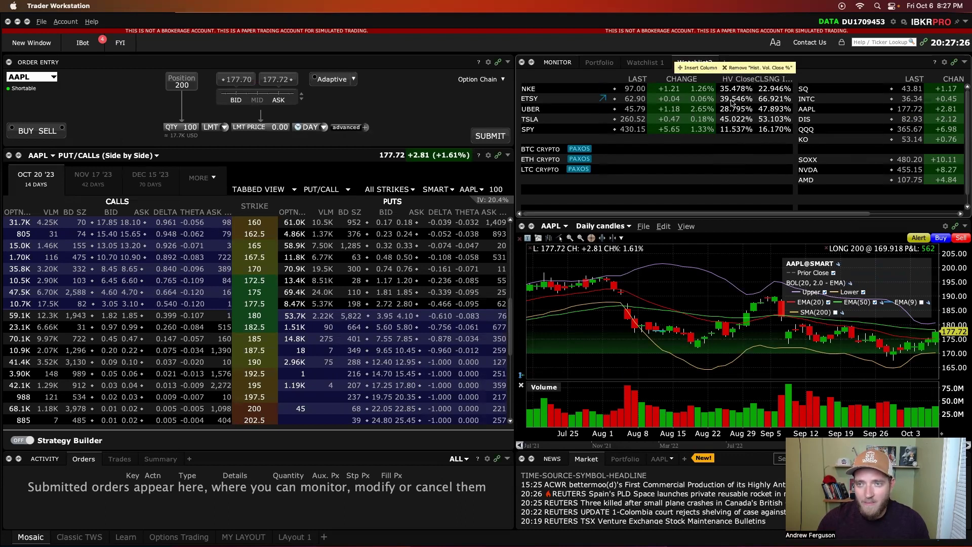
pyautogui.moveTo(787, 81)
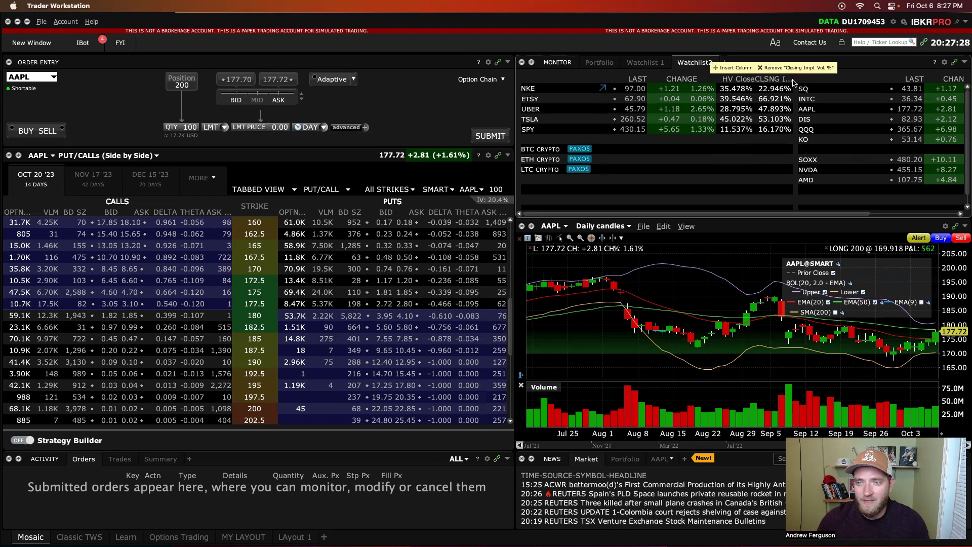
pyautogui.moveTo(790, 81); pyautogui.dragTo(850, 76)
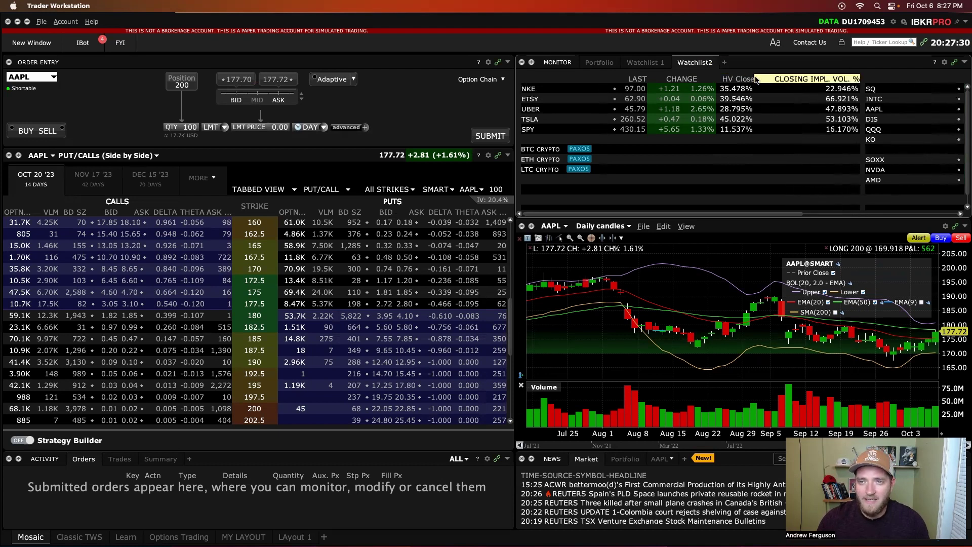
pyautogui.moveTo(758, 80); pyautogui.dragTo(807, 80)
pyautogui.moveTo(816, 86)
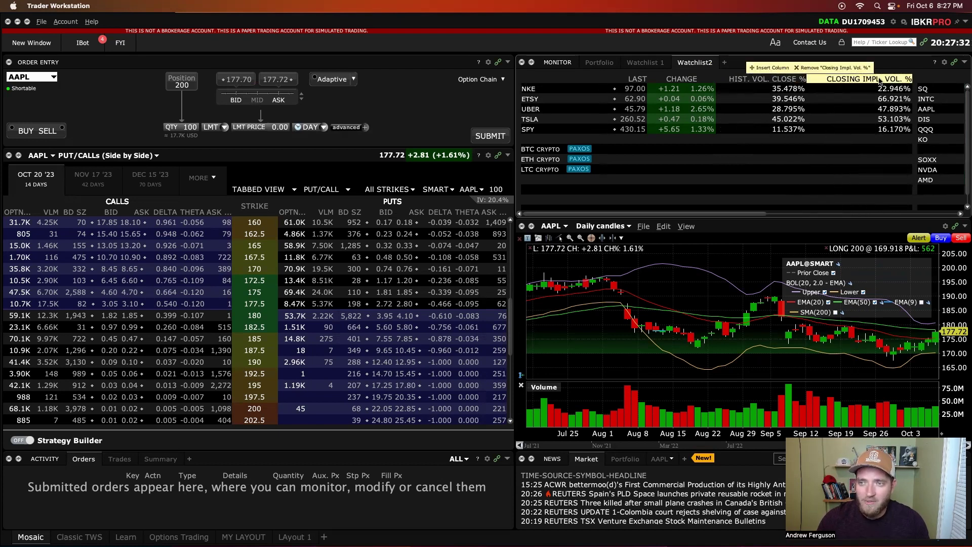
pyautogui.moveTo(871, 82)
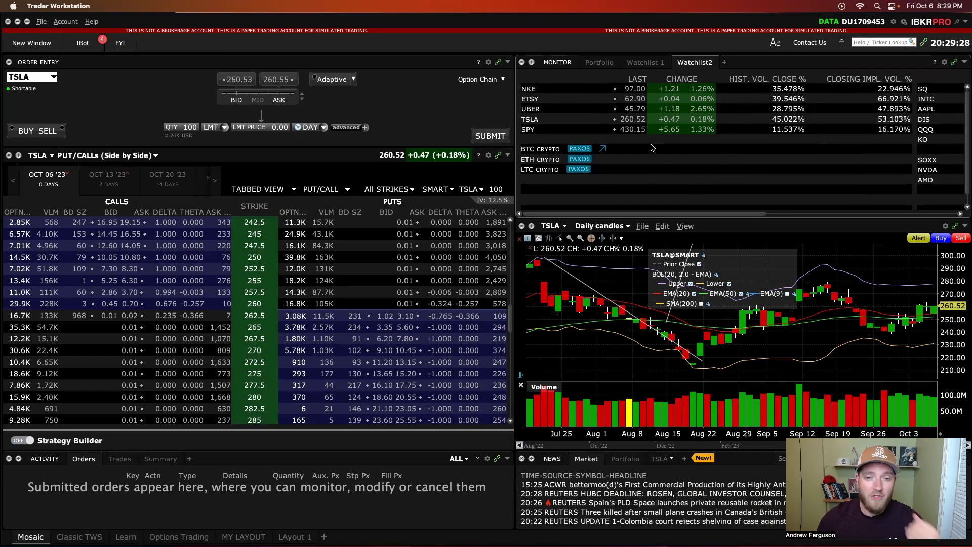
pyautogui.click(643, 63)
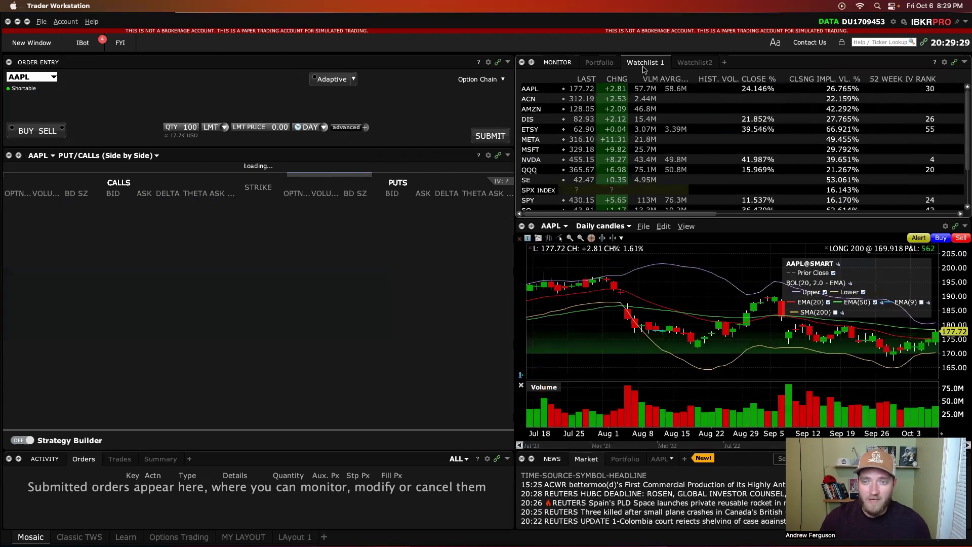
pyautogui.scroll(-4, 576, 120)
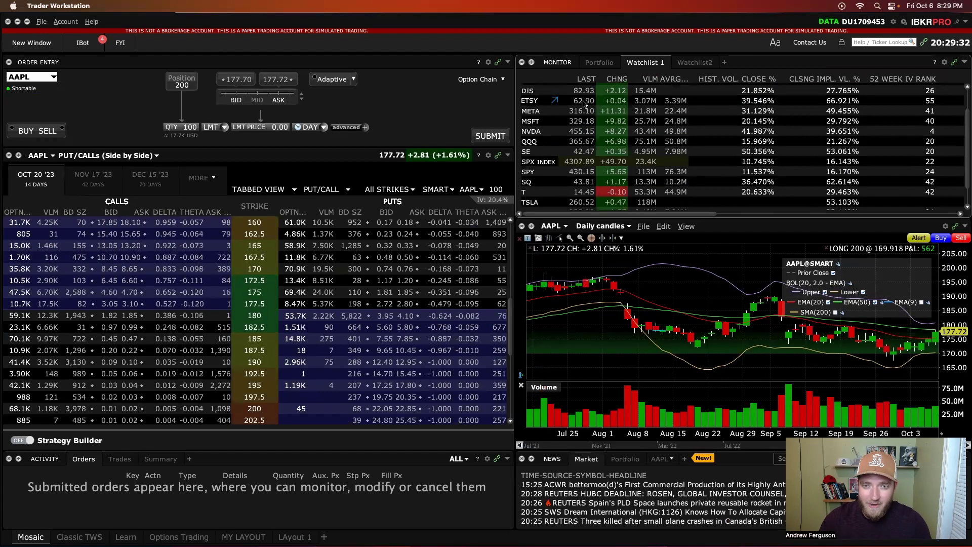
pyautogui.scroll(4, 603, 141)
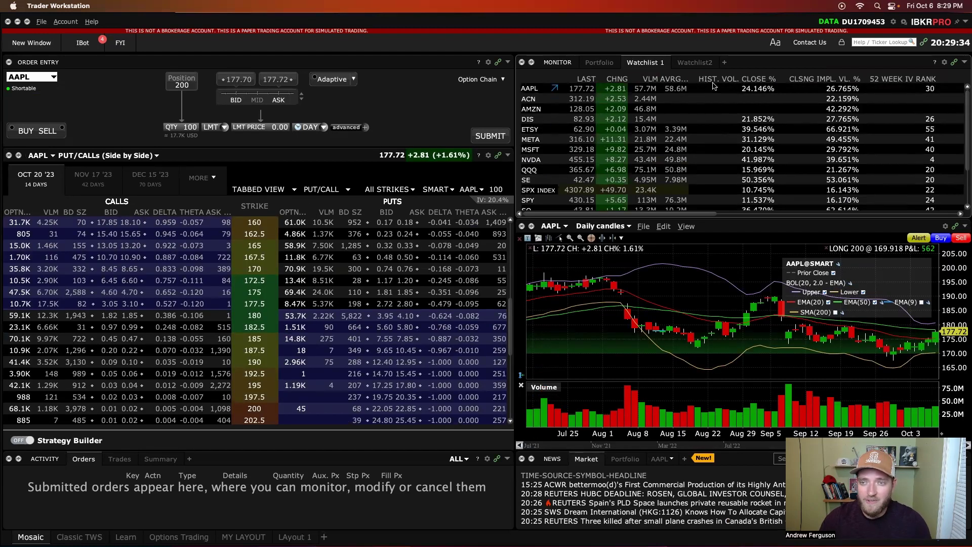
pyautogui.click(750, 80)
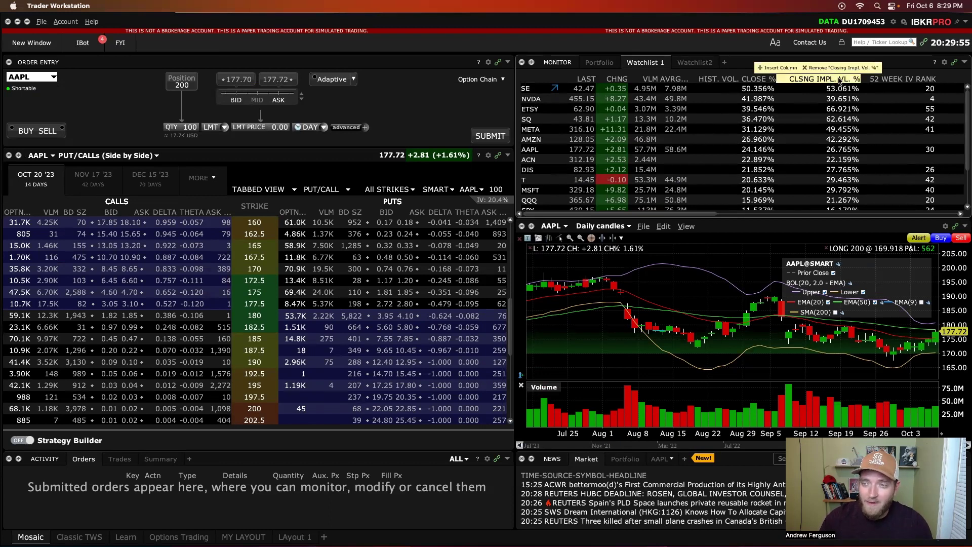
pyautogui.moveTo(861, 79); pyautogui.dragTo(887, 78)
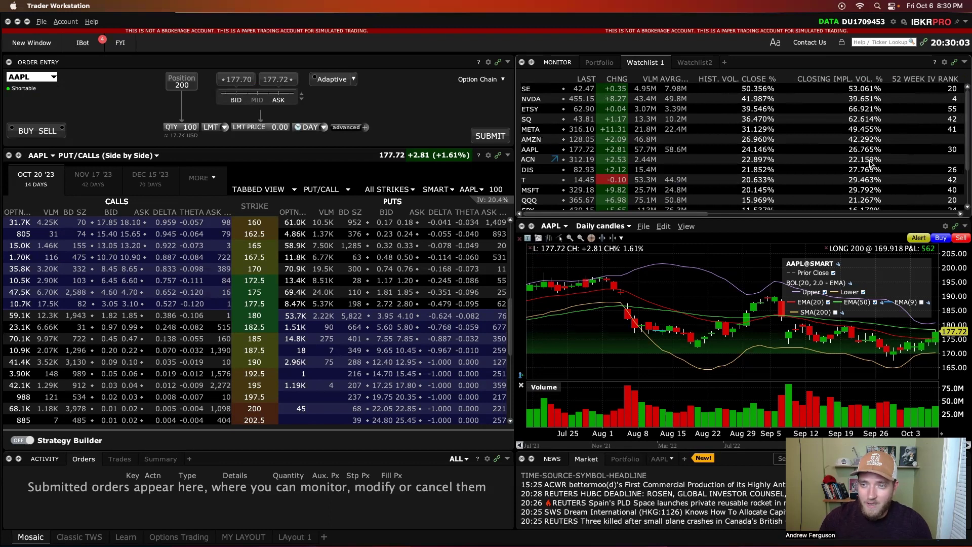
pyautogui.scroll(-5, 867, 188)
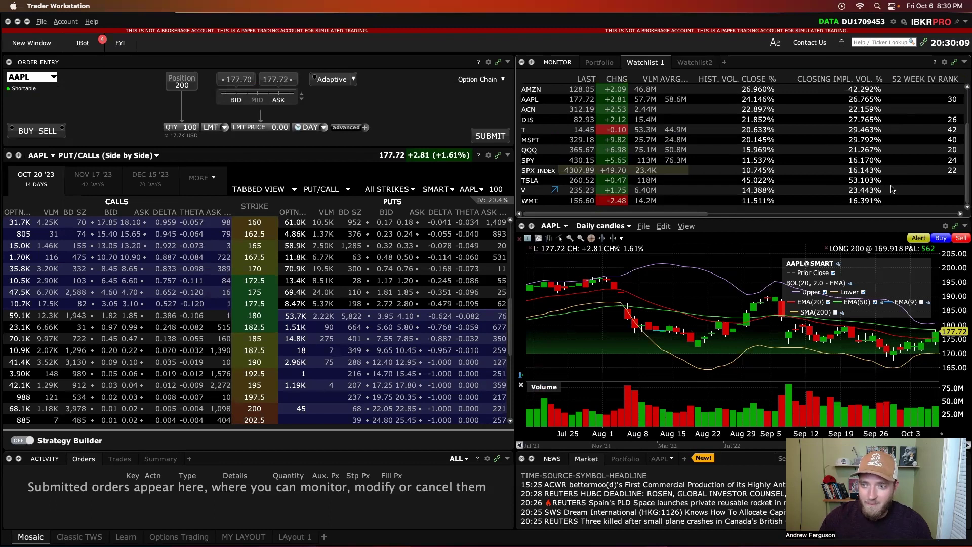
pyautogui.scroll(5, 866, 194)
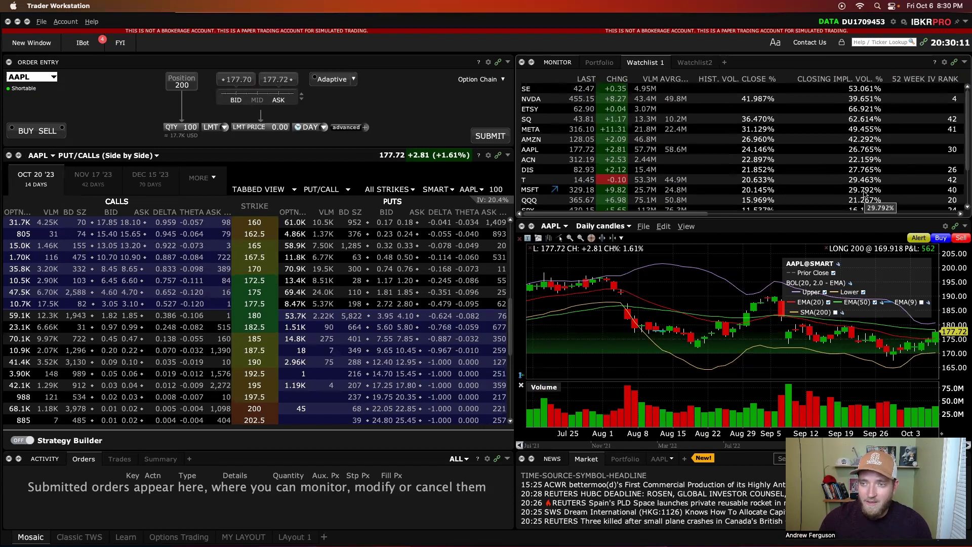
pyautogui.click(853, 99)
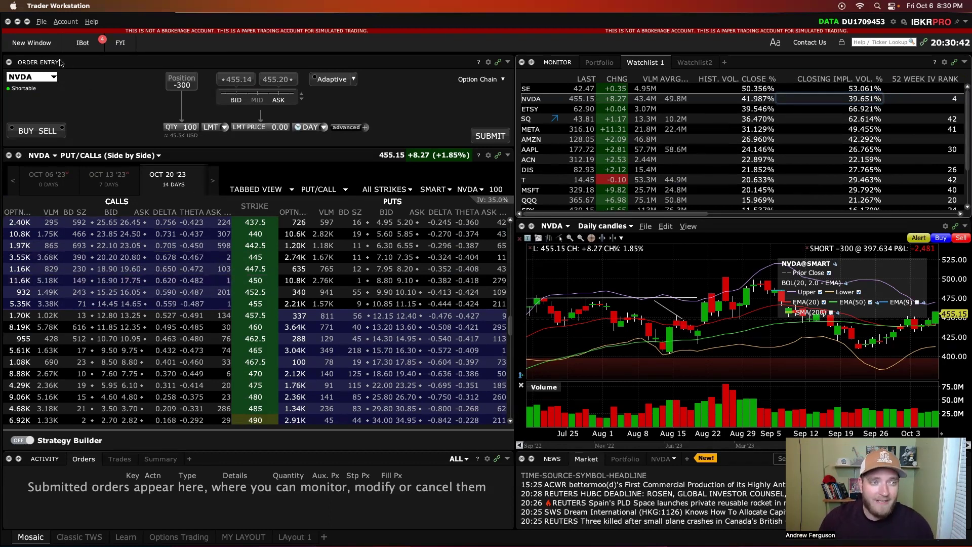
# Open the Volatility Lab for NVDA from a 'vol' new-window search and reposition it.
pyautogui.click(53, 45)
pyautogui.write('vol')
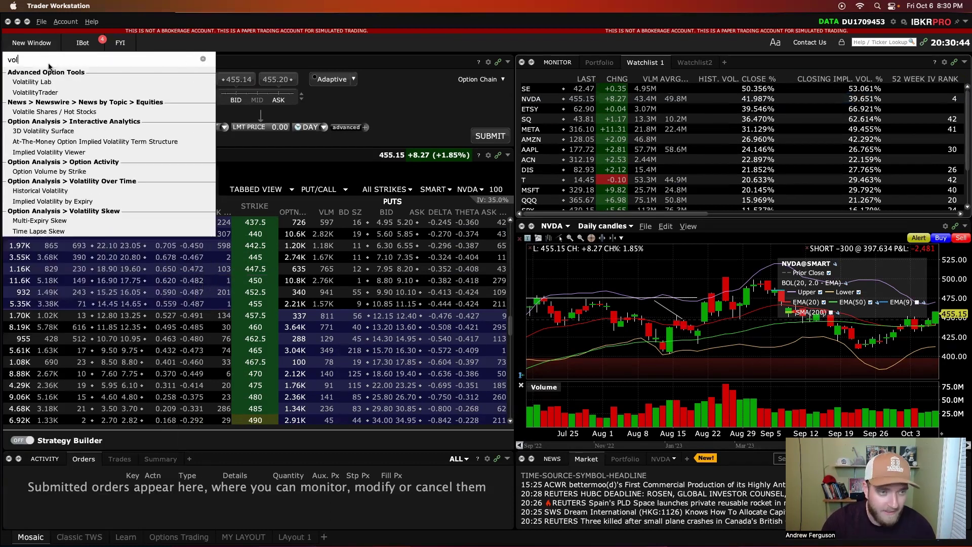
pyautogui.click(49, 82)
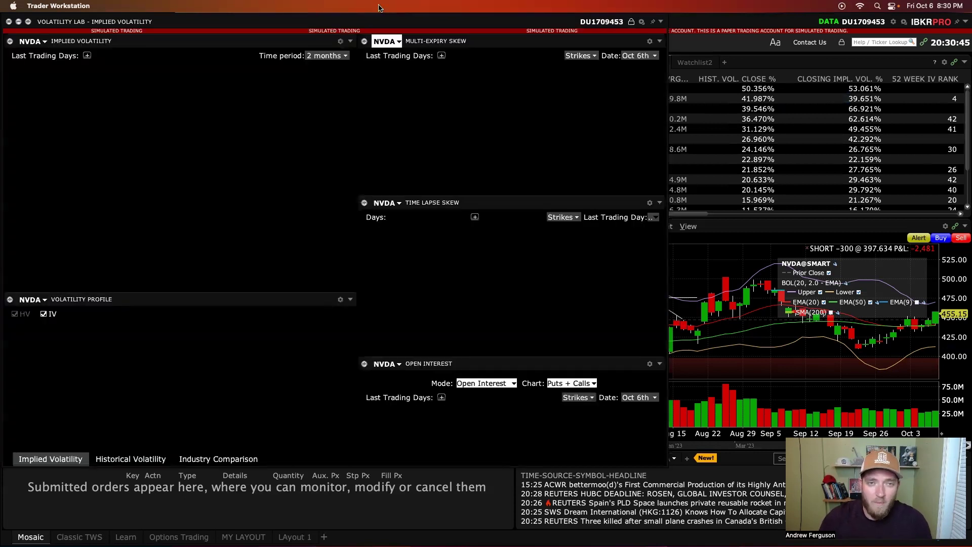
pyautogui.moveTo(424, 34); pyautogui.dragTo(535, 50)
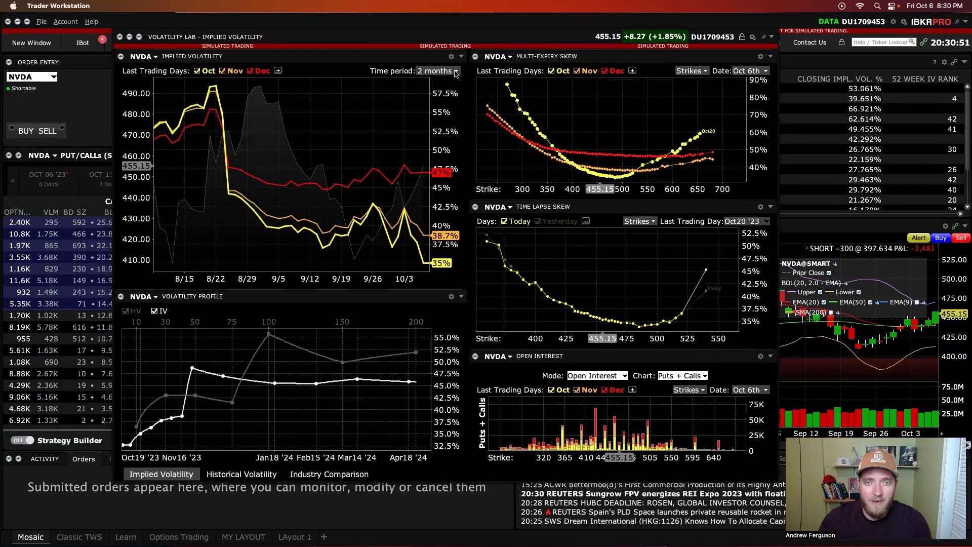
# Set the chart to 1 year in Historical Volatility mode and enlarge it.
pyautogui.click(457, 72)
pyautogui.click(447, 141)
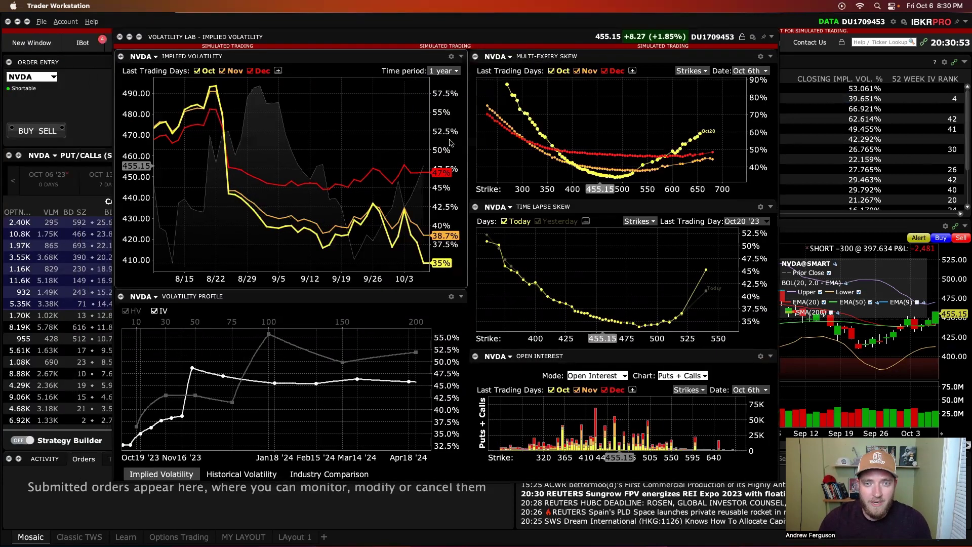
pyautogui.click(452, 56)
pyautogui.click(508, 75)
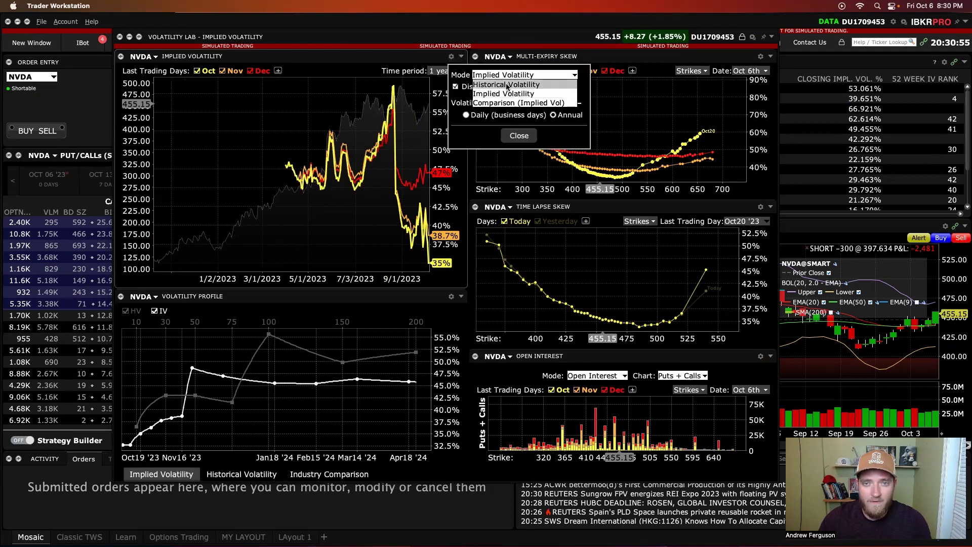
pyautogui.click(508, 87)
pyautogui.click(519, 136)
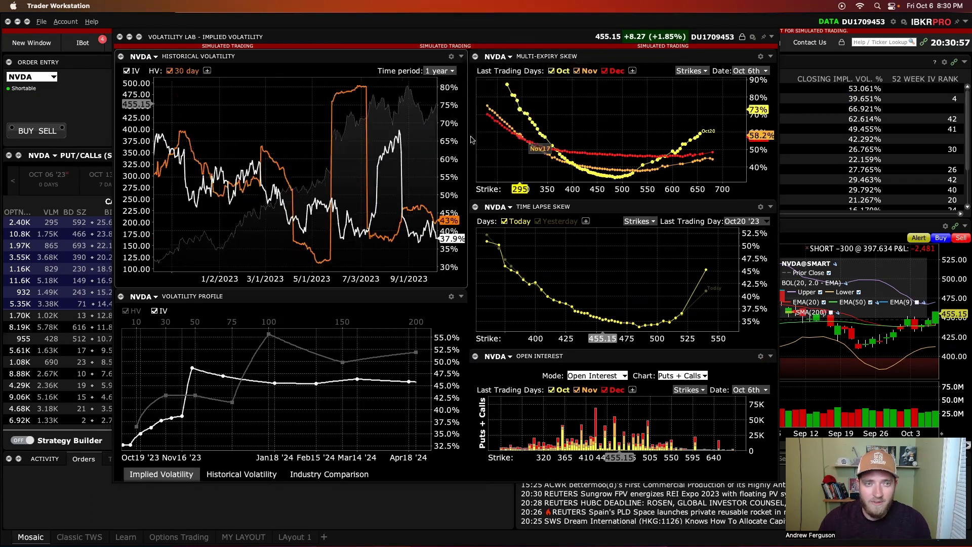
pyautogui.click(121, 57)
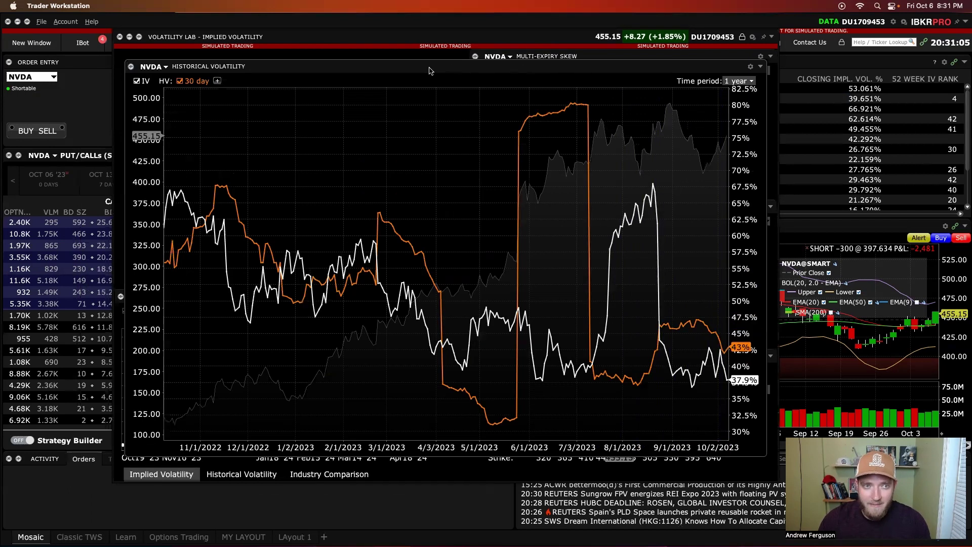
# Drag the Volatility Lab aside to uncover the watchlist, order entry, option chain and chart.
pyautogui.moveTo(423, 44); pyautogui.dragTo(309, 42)
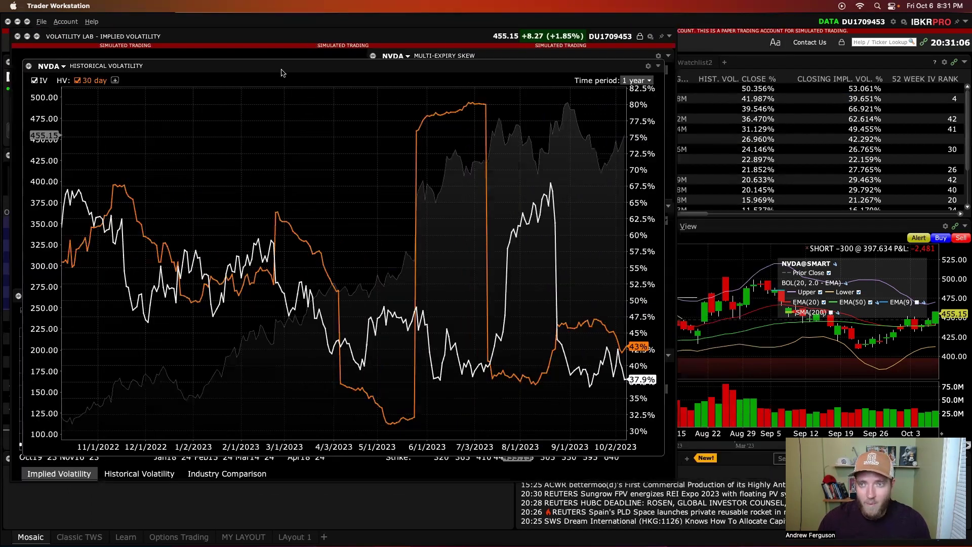
pyautogui.moveTo(282, 72); pyautogui.dragTo(371, 147)
pyautogui.moveTo(490, 141); pyautogui.dragTo(698, 116)
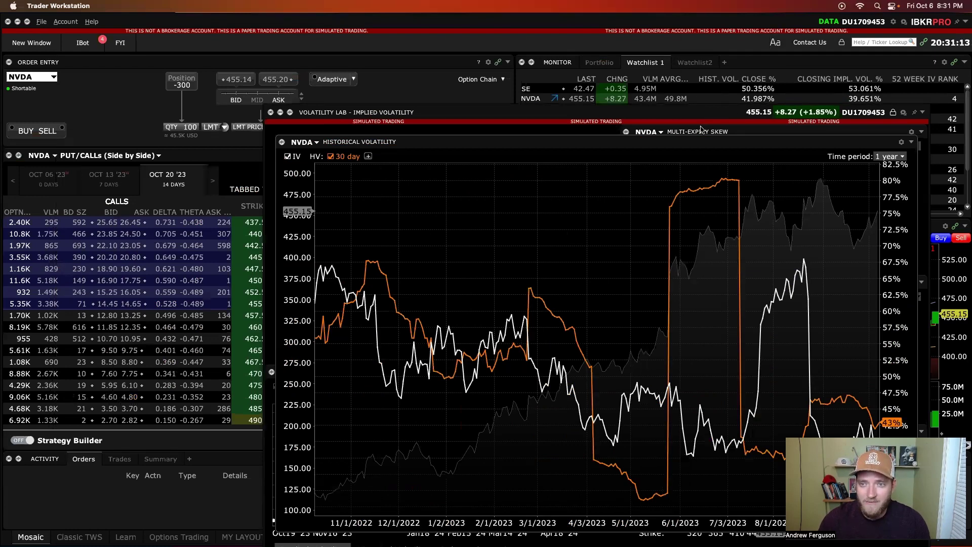
pyautogui.moveTo(633, 112); pyautogui.dragTo(596, 101)
pyautogui.moveTo(504, 44); pyautogui.dragTo(436, 34)
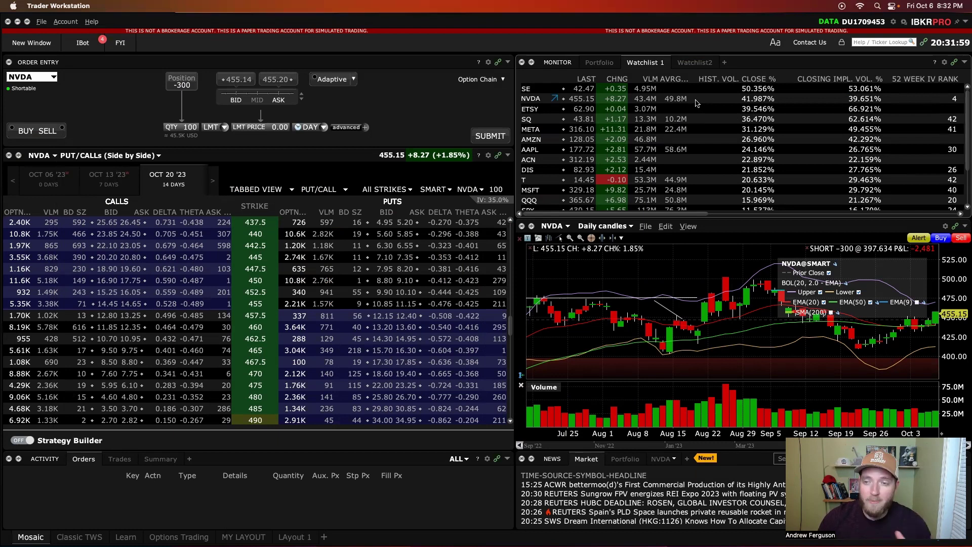
# Sort the watchlist by Closing Impl. Vol. % descending and load ETSY into the linked panels.
pyautogui.click(841, 81)
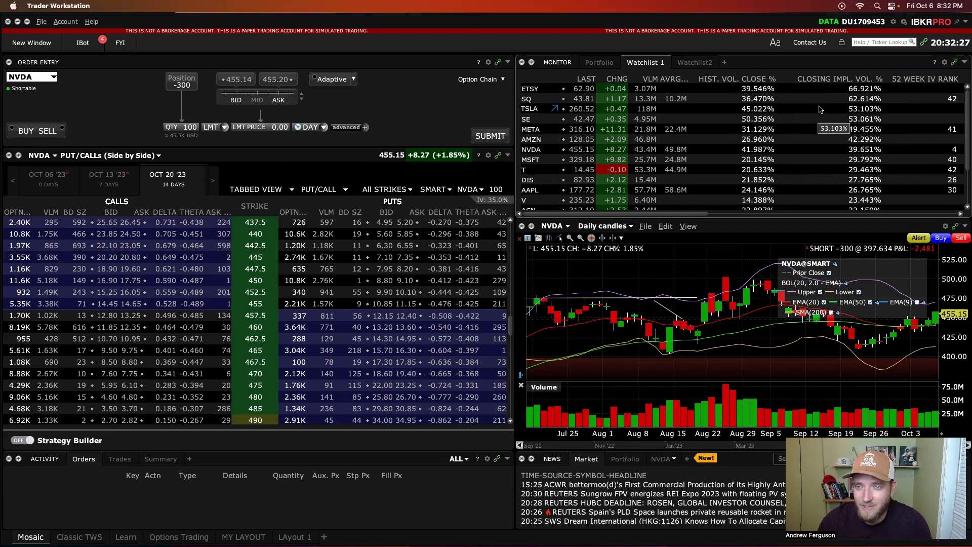
pyautogui.click(819, 89)
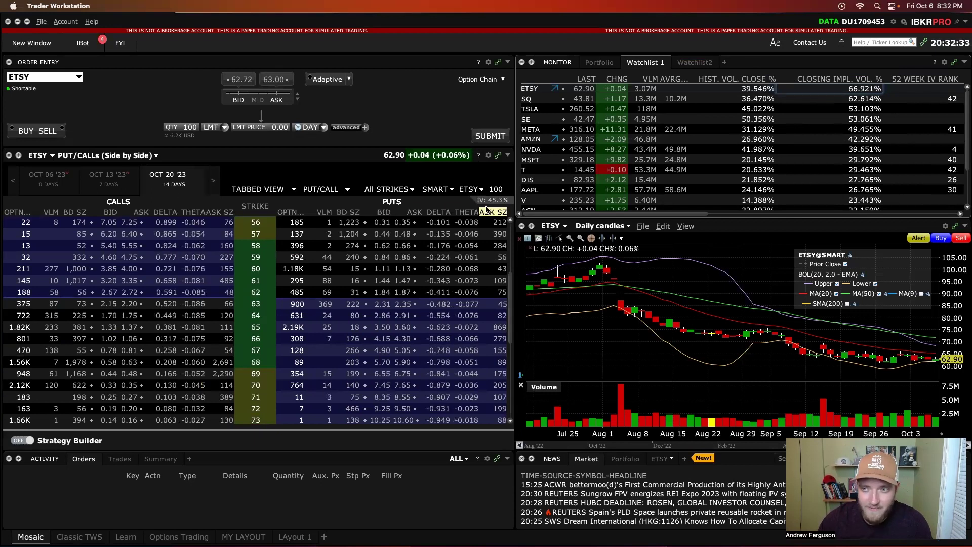
# Step ETSY's option chain through OCT 13 and OCT 27 to the NOV 03 '23 expiry.
pyautogui.click(123, 183)
pyautogui.click(183, 177)
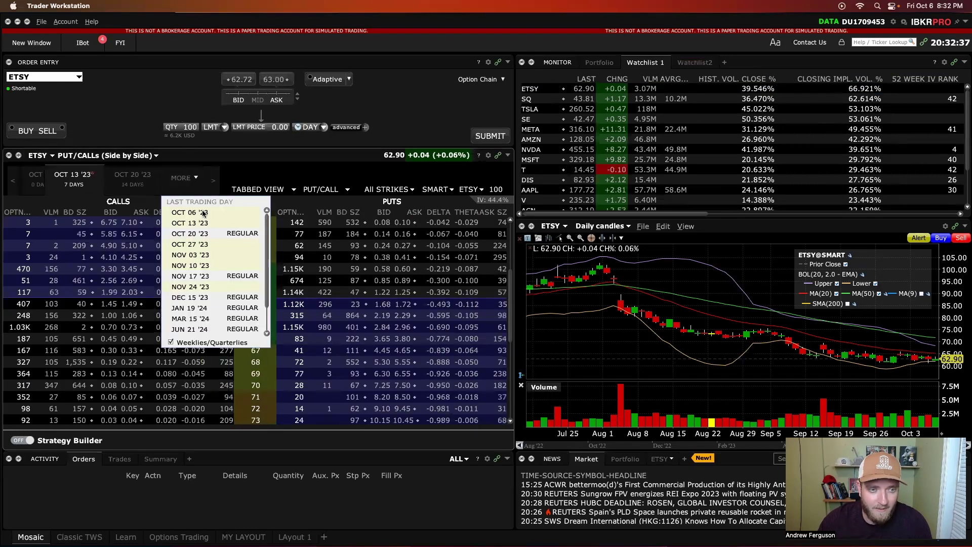
pyautogui.click(204, 244)
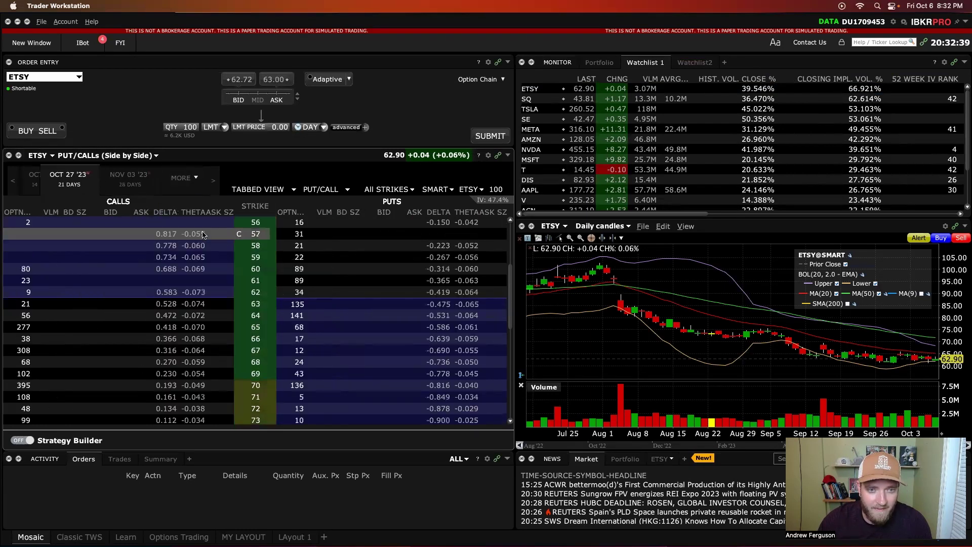
pyautogui.click(189, 185)
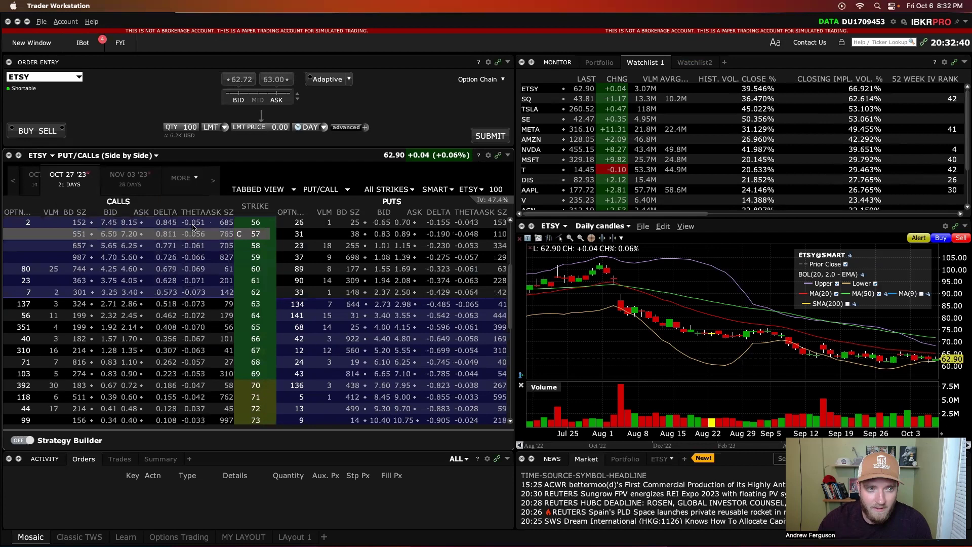
pyautogui.click(136, 181)
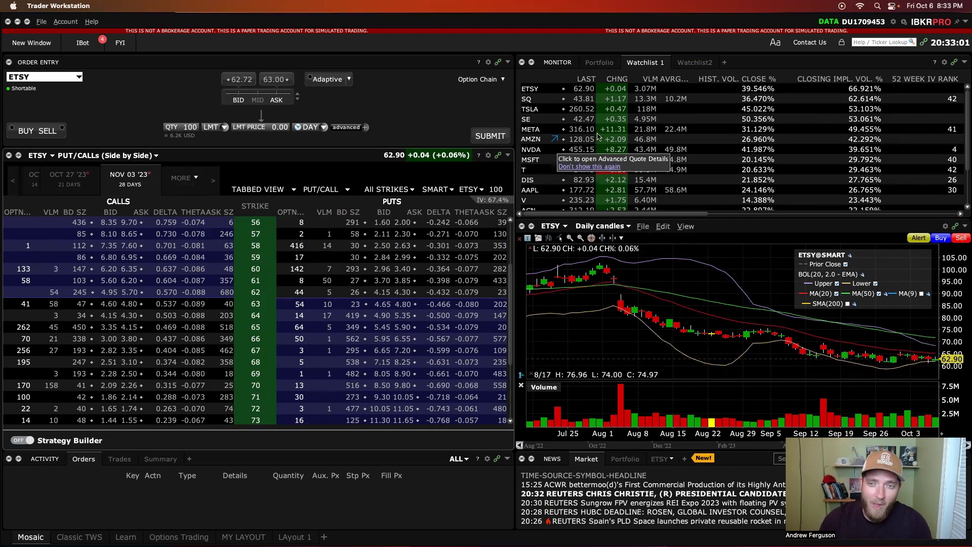
pyautogui.moveTo(596, 141)
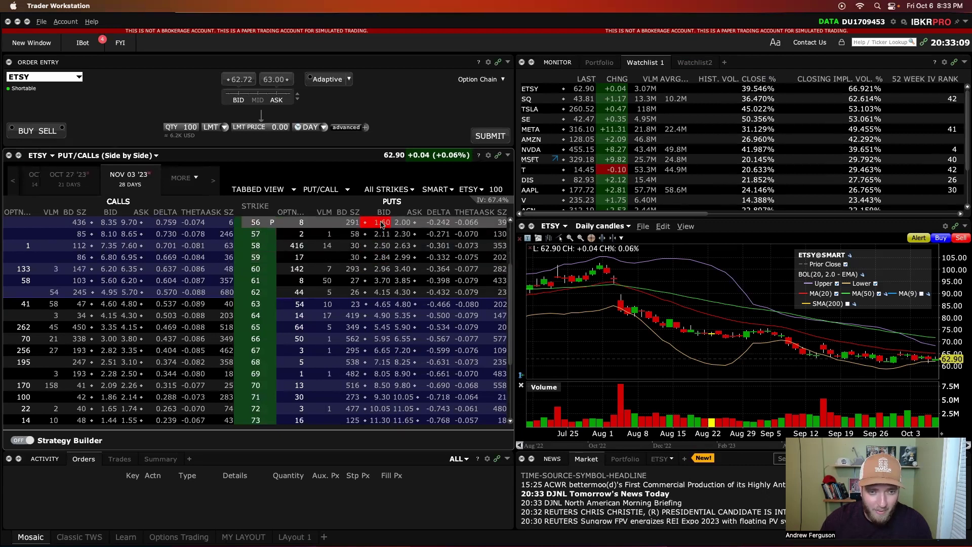
# Open the Volatility Lab for ETSY from a 'vol' new-window search.
pyautogui.click(28, 43)
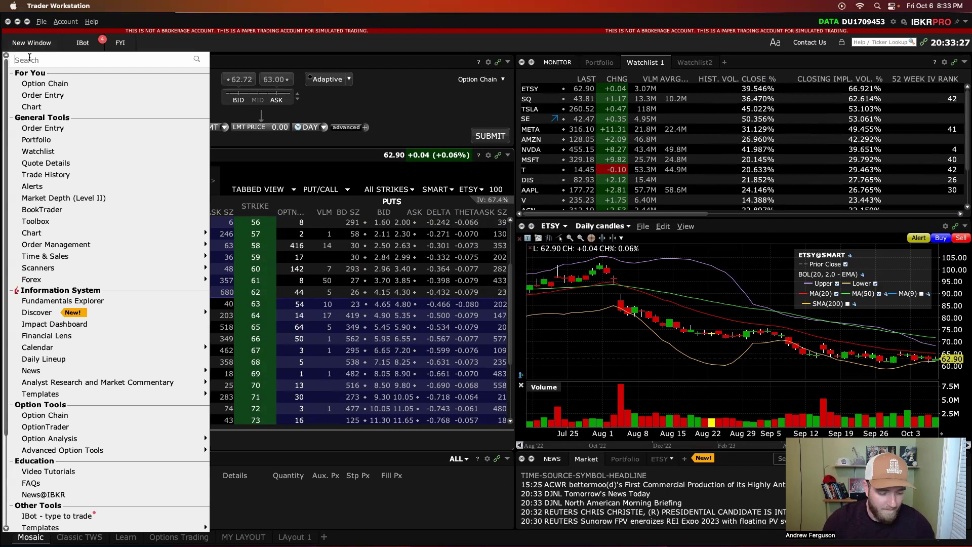
pyautogui.write('vol')
pyautogui.click(53, 82)
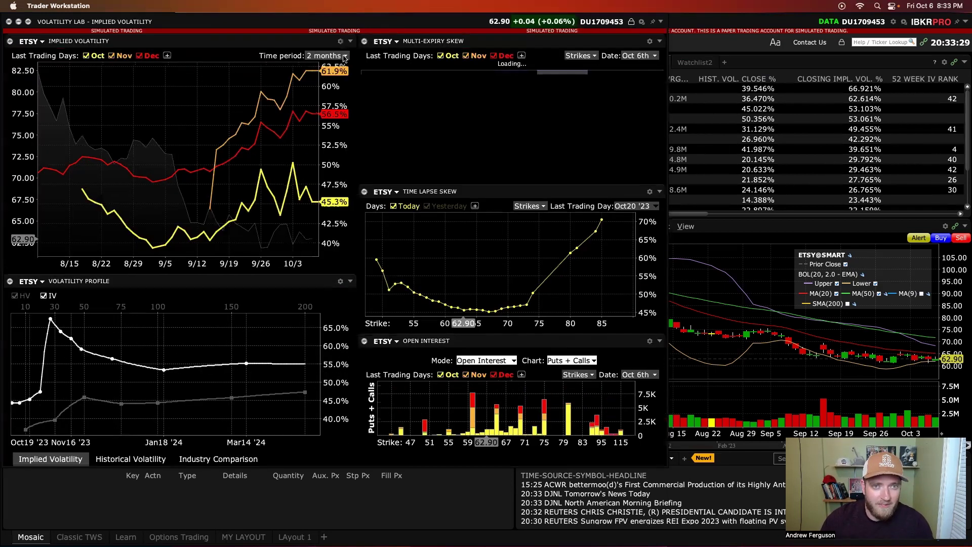
# Set ETSY's chart to 1 year in Historical Volatility mode and enlarge it.
pyautogui.click(328, 55)
pyautogui.click(337, 126)
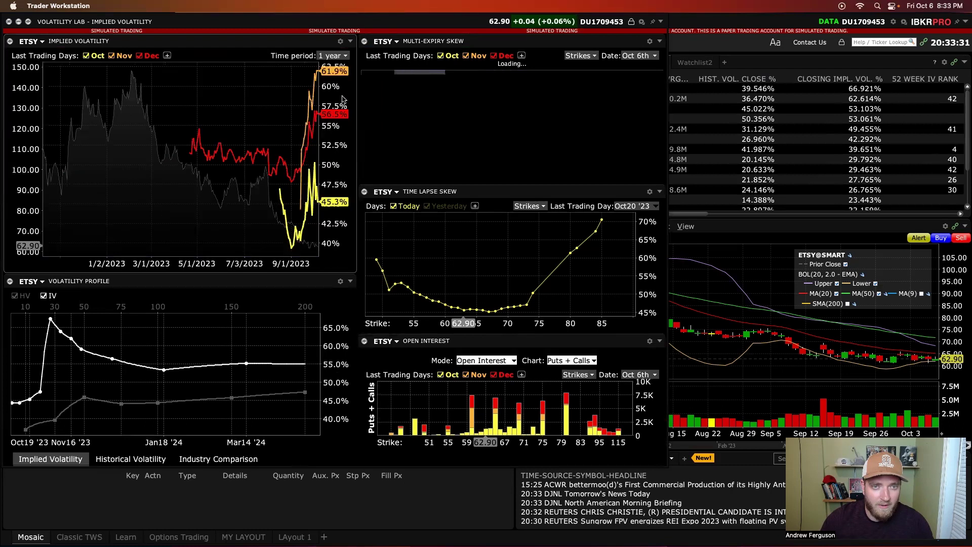
pyautogui.click(340, 41)
pyautogui.click(387, 60)
pyautogui.click(386, 71)
pyautogui.click(408, 120)
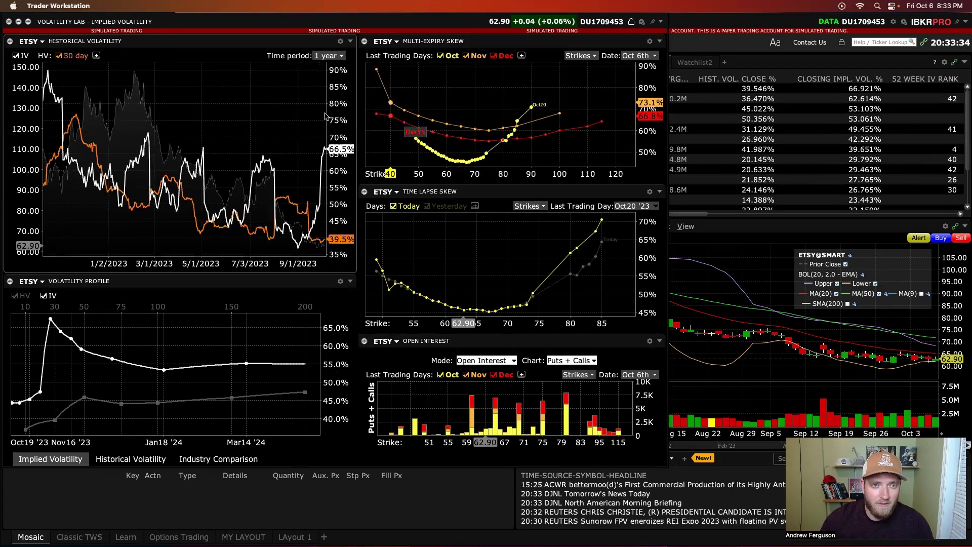
pyautogui.click(10, 42)
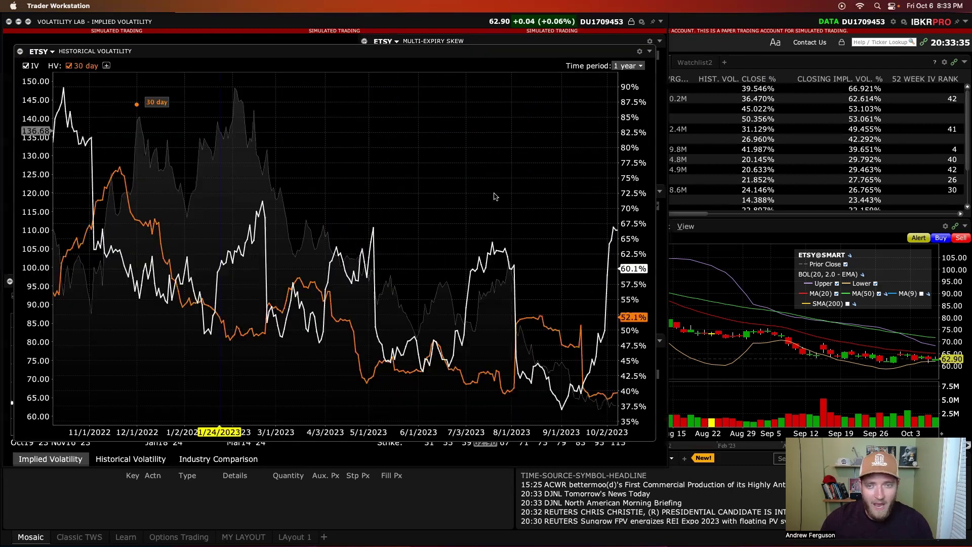